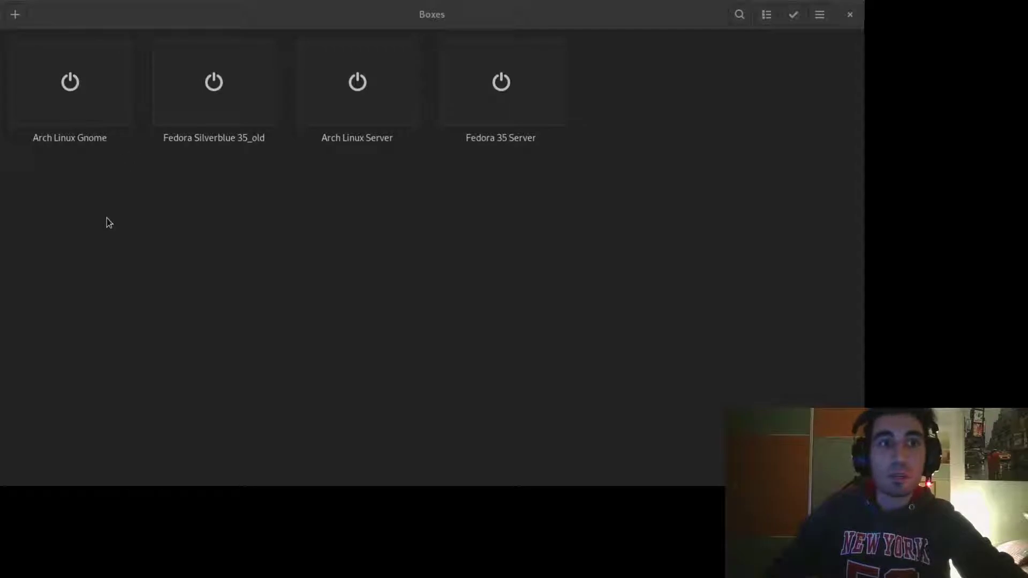
# Step: Start a new virtual machine from the image file Fedora-Silverblue-ostree-x86_64-35-1.2.iso in the Downloads folder
pyautogui.click(21, 16)
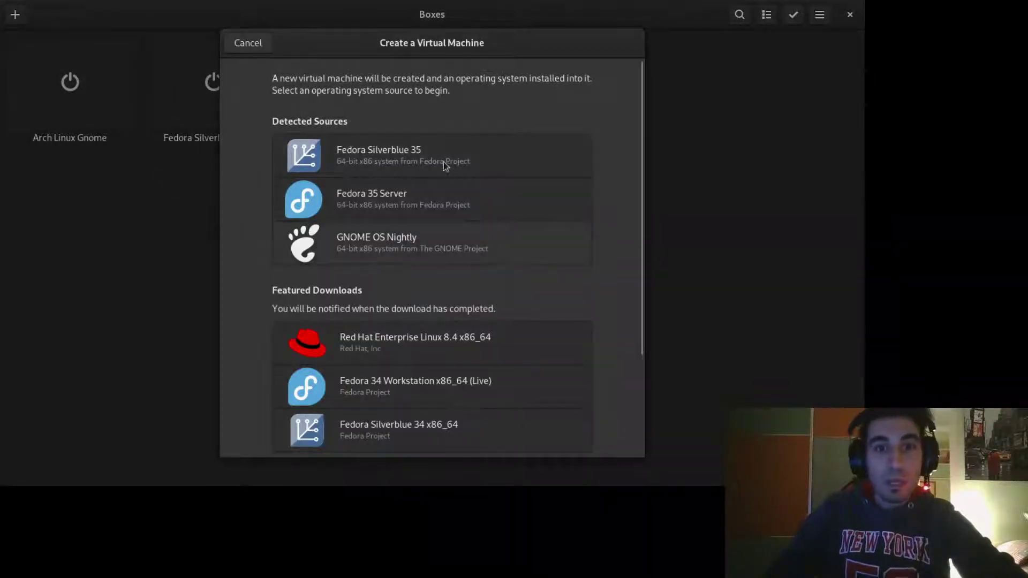
pyautogui.scroll(-5, 444, 343)
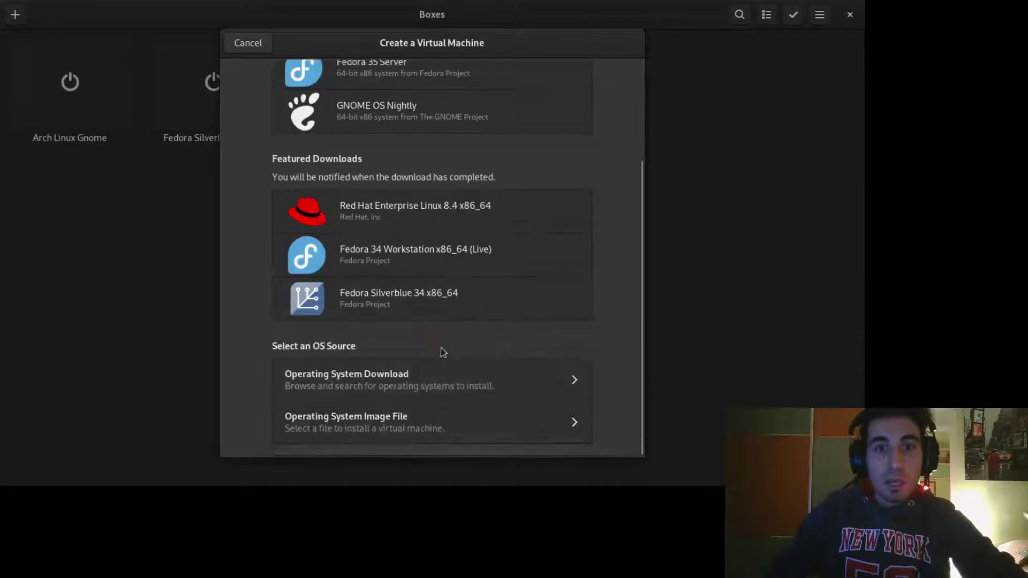
pyautogui.click(413, 425)
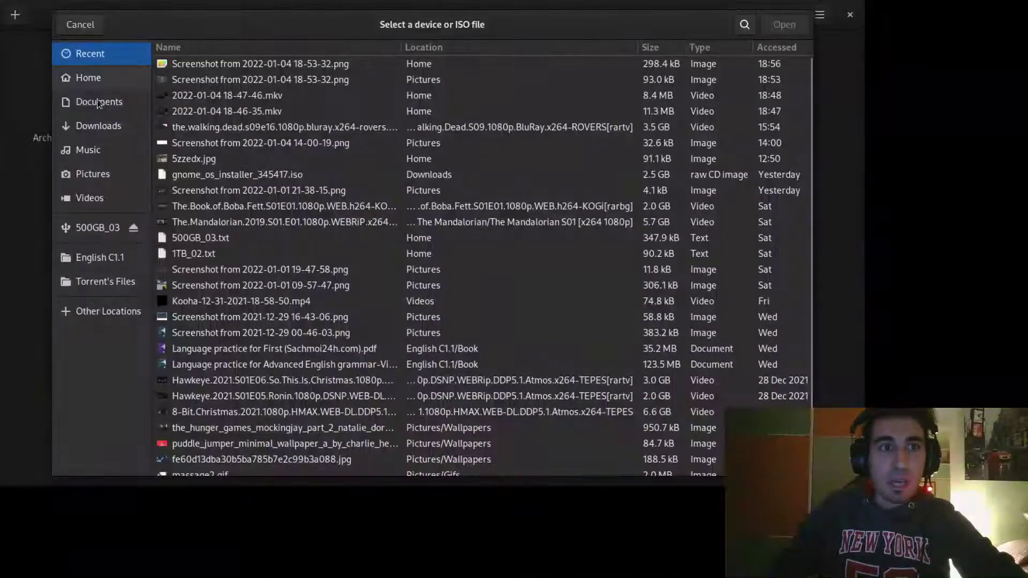
pyautogui.click(91, 79)
pyautogui.scroll(-2, 274, 402)
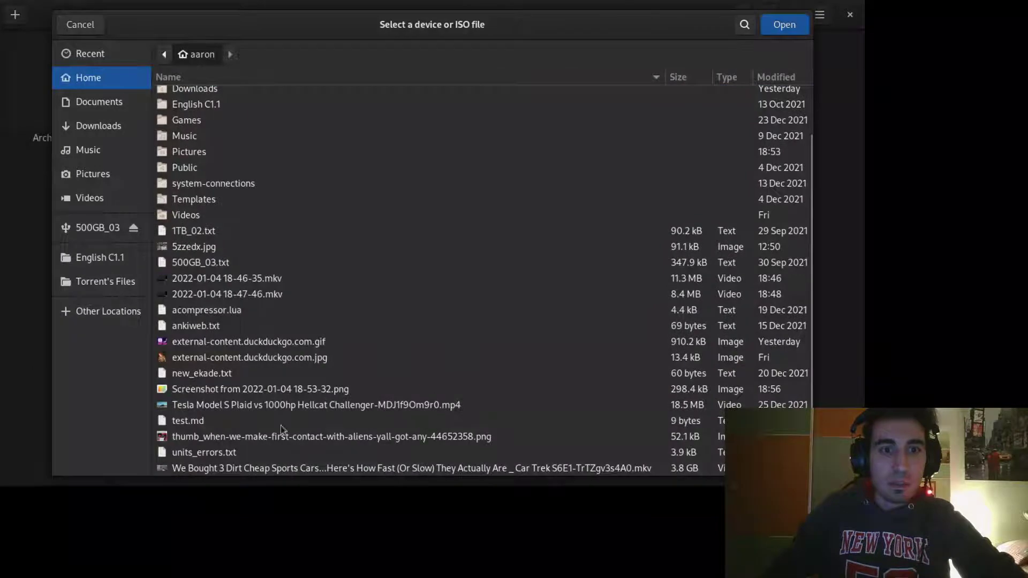
pyautogui.click(99, 127)
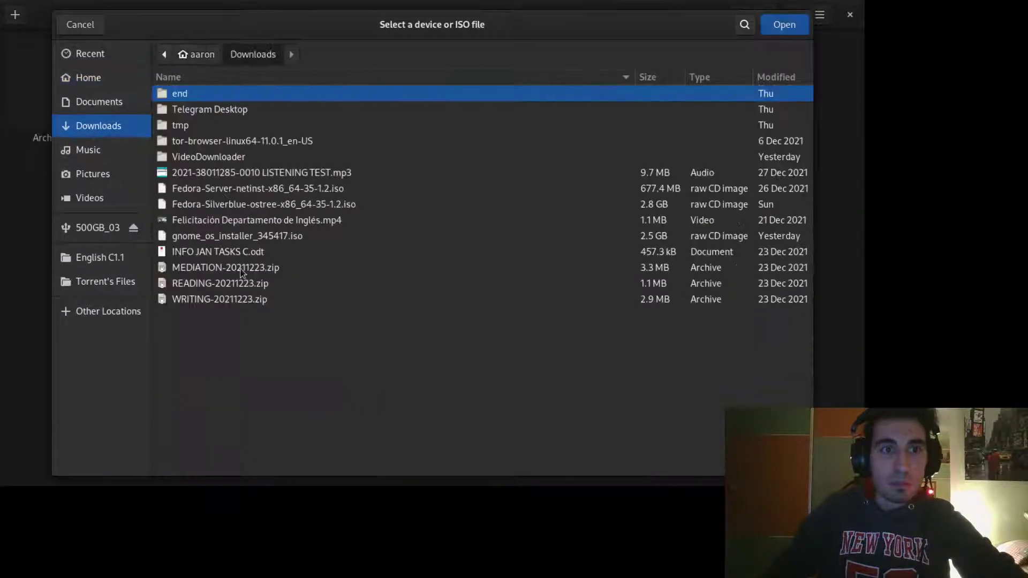
pyautogui.click(229, 206)
pyautogui.click(785, 25)
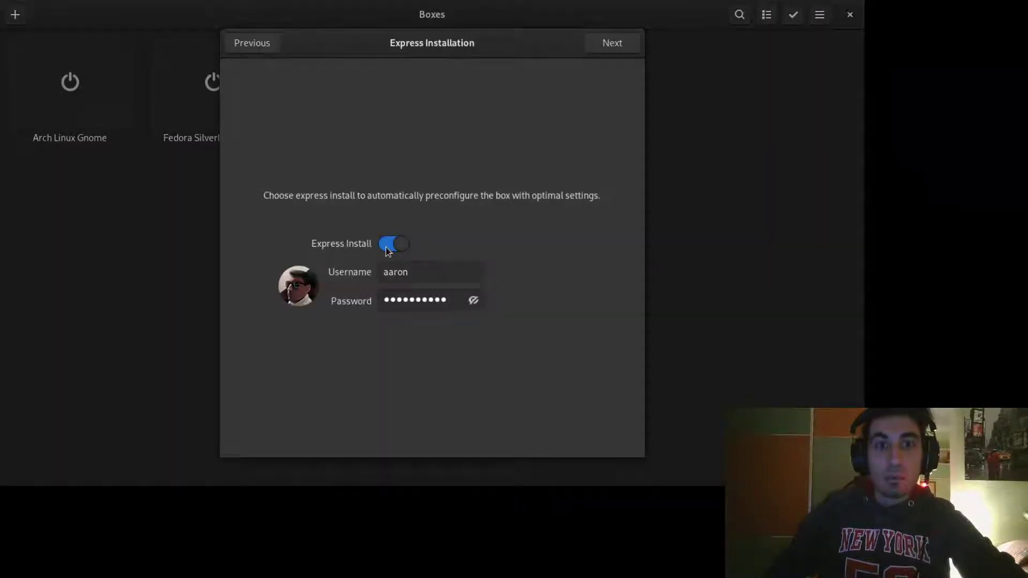
# Step: Continue past the Express Install options and create the virtual machine with 4.0 GiB of memory
pyautogui.click(389, 246)
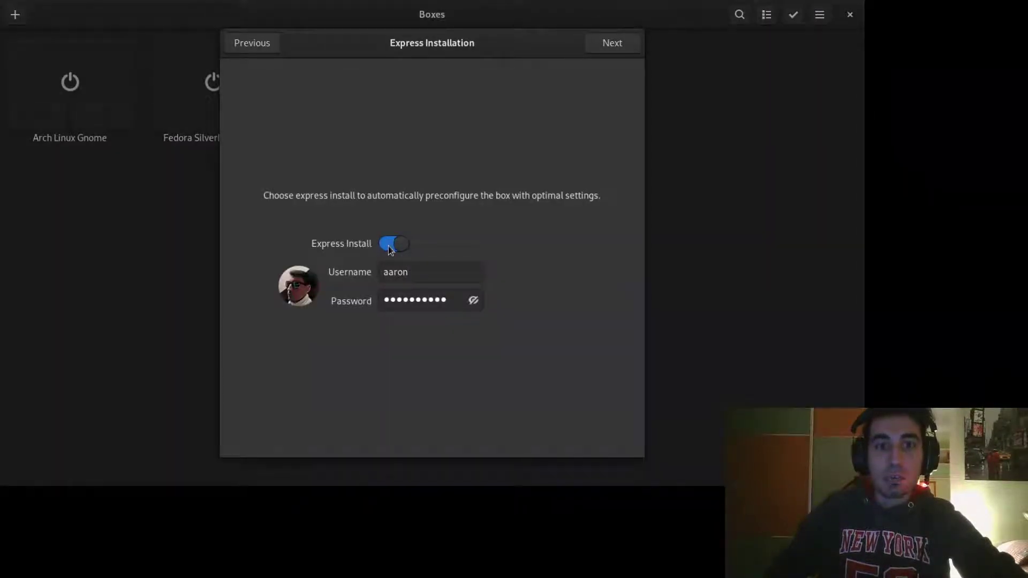
pyautogui.click(612, 44)
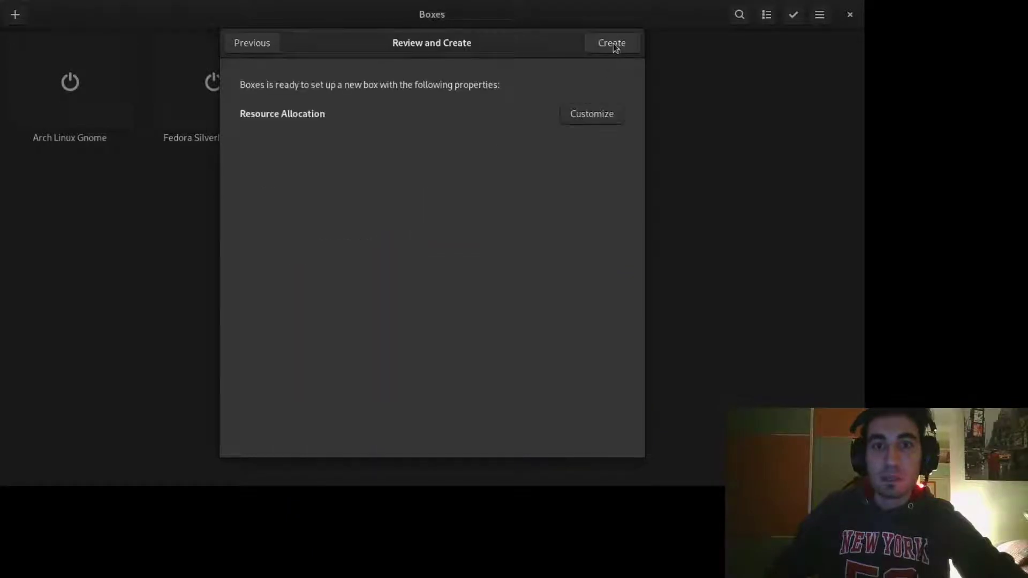
pyautogui.click(586, 106)
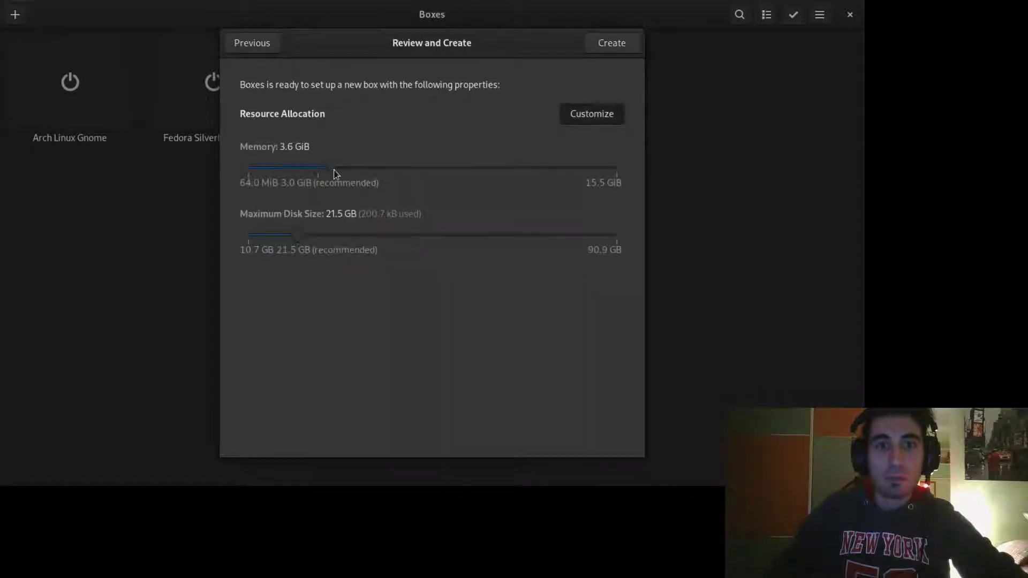
pyautogui.click(337, 171)
pyautogui.moveTo(336, 169); pyautogui.dragTo(344, 171)
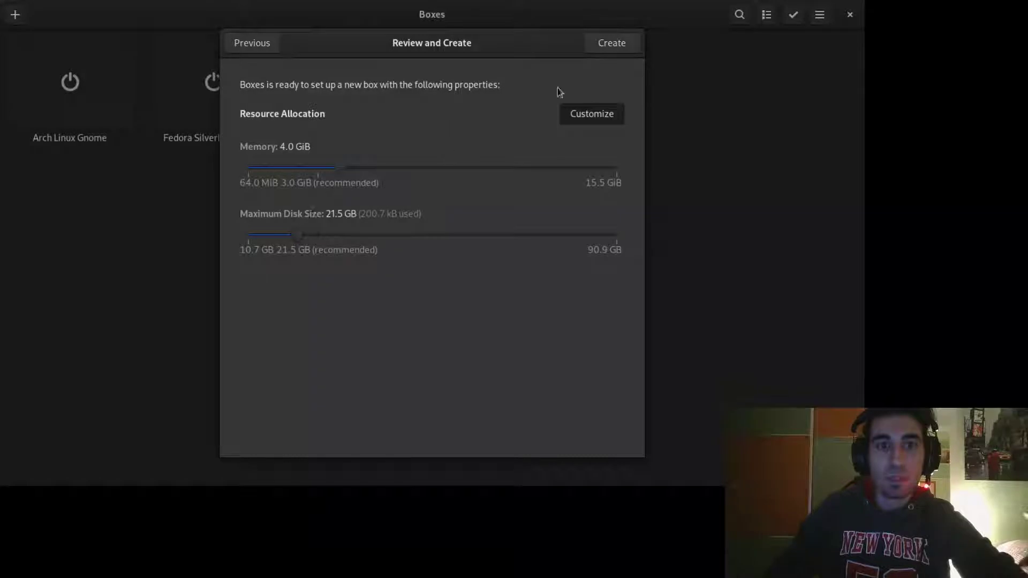
pyautogui.click(611, 45)
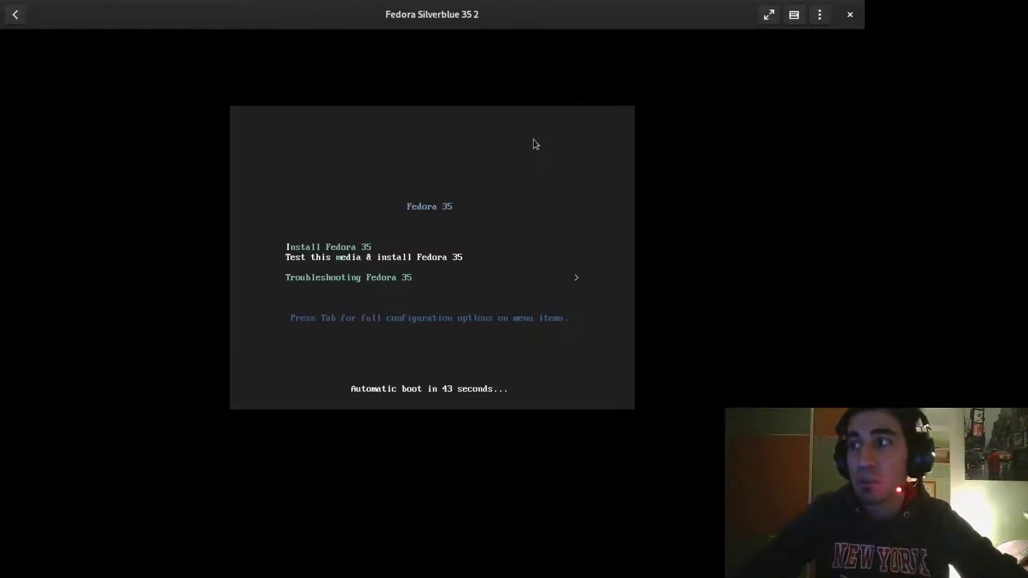
# Step: Boot "Test this media & install Fedora 35" in full screen and choose English as the installation language
pyautogui.press('Return')
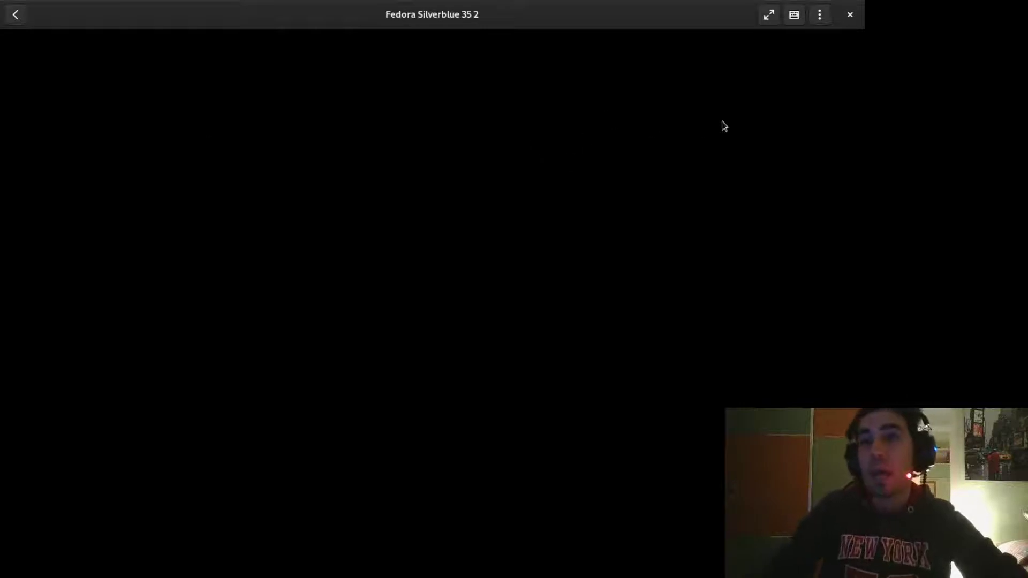
pyautogui.click(770, 18)
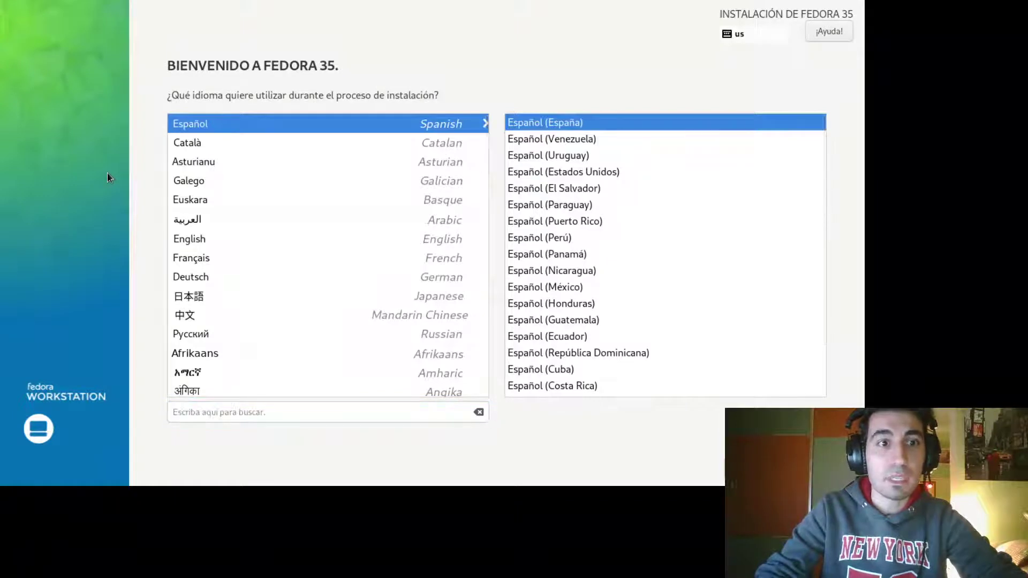
pyautogui.click(202, 245)
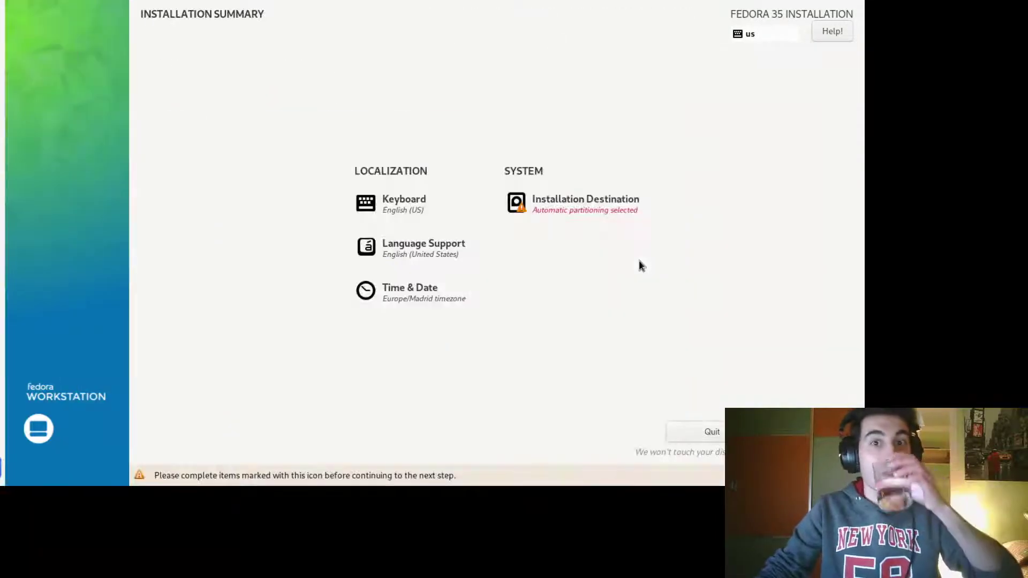
# Step: Replace the English (US) keyboard layout with Spanish; Castilian (Spanish)
pyautogui.click(406, 205)
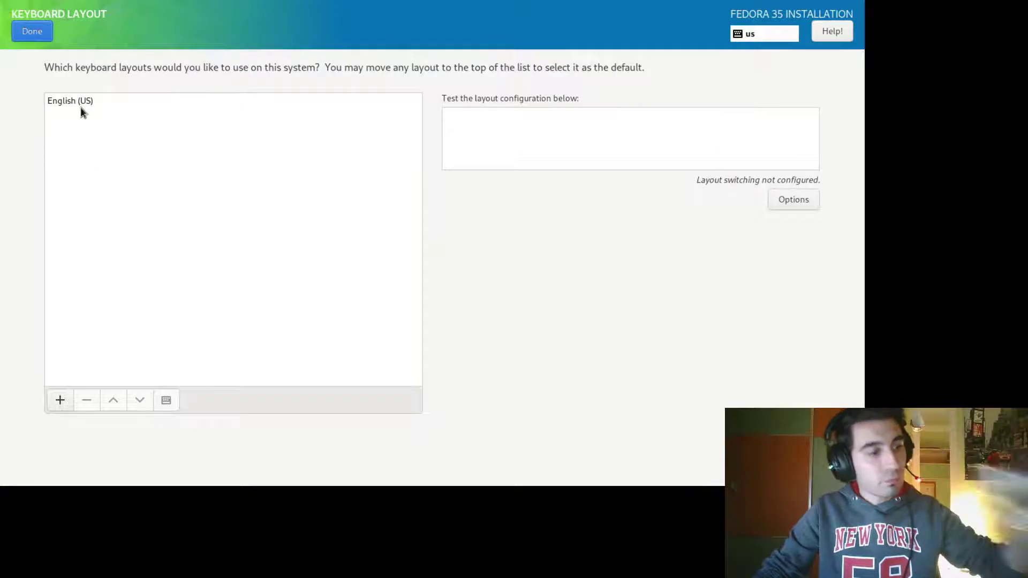
pyautogui.click(81, 106)
pyautogui.click(87, 402)
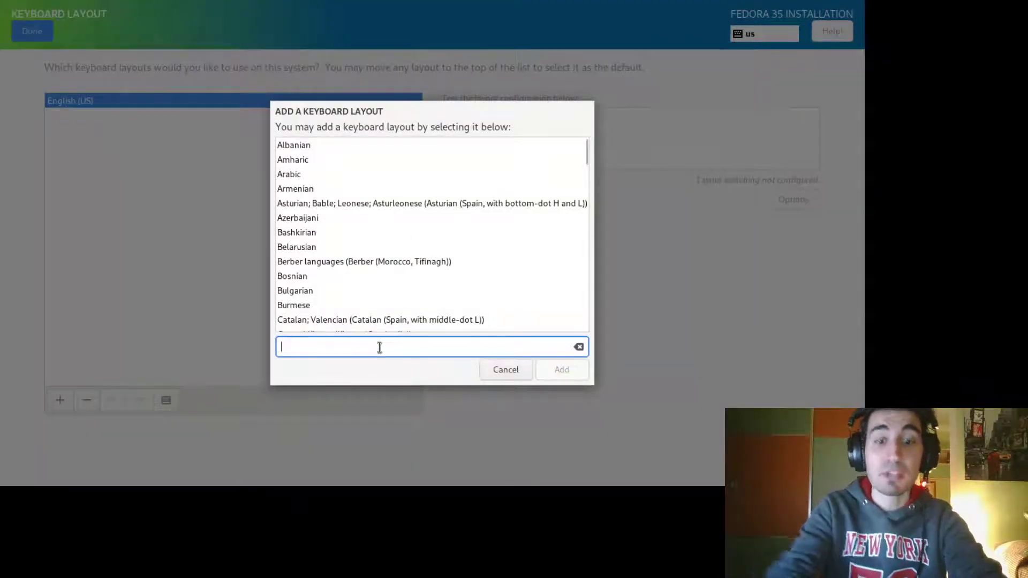
pyautogui.write('spanish')
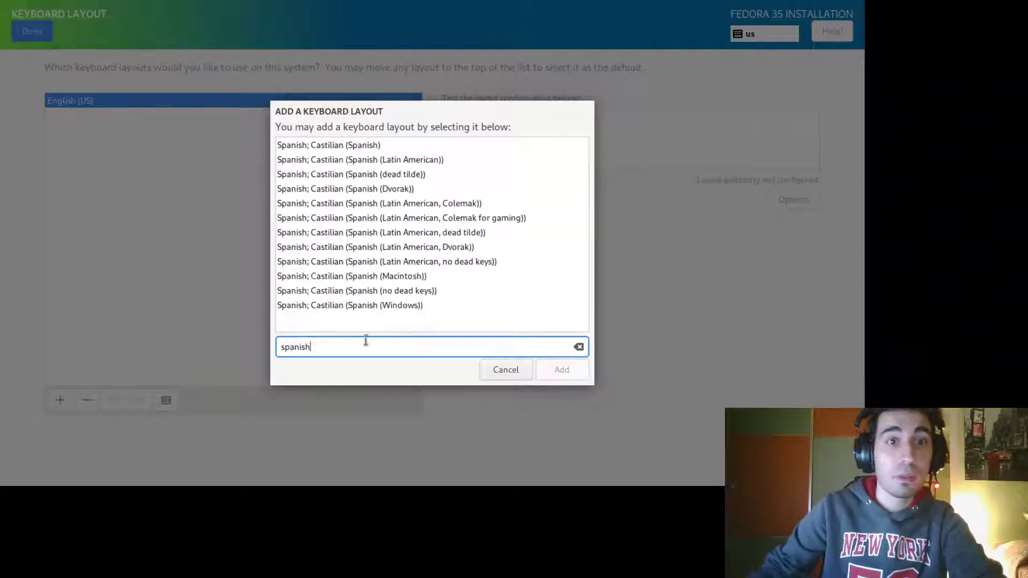
pyautogui.click(367, 145)
pyautogui.click(562, 370)
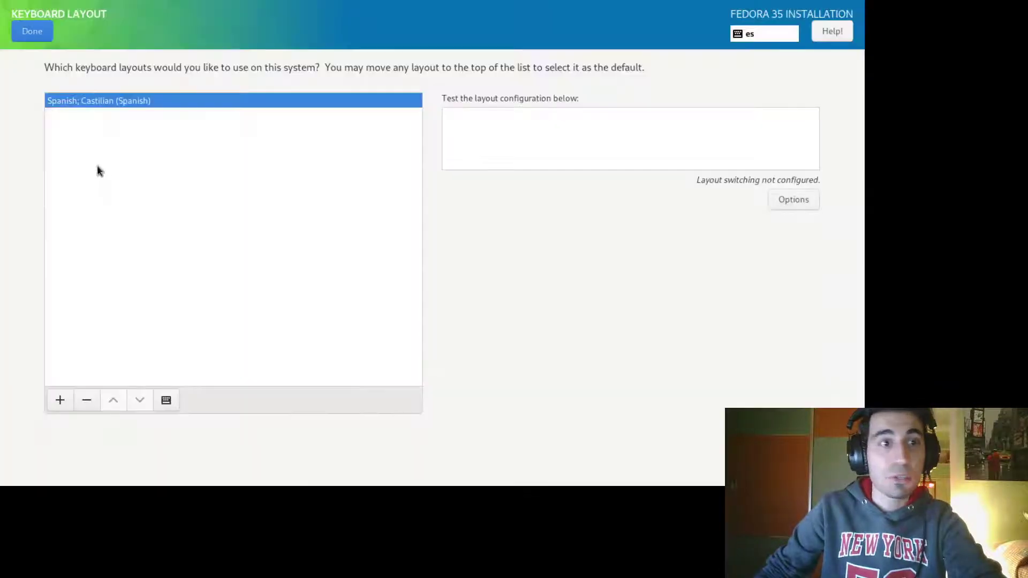
pyautogui.click(28, 30)
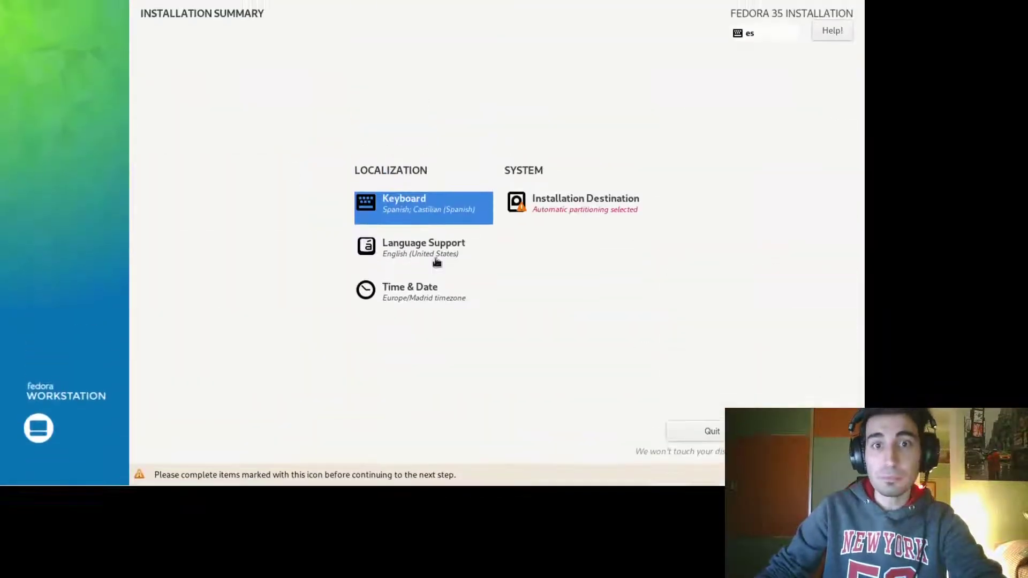
# Step: Confirm the 20 GiB vda disk as the installation destination with automatic storage configuration
pyautogui.click(581, 212)
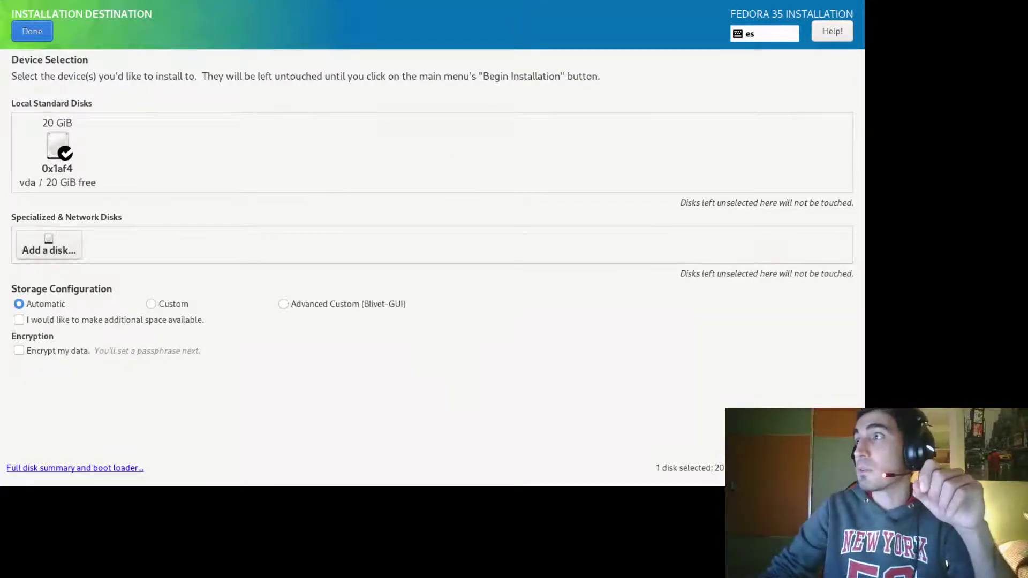
pyautogui.press('super')
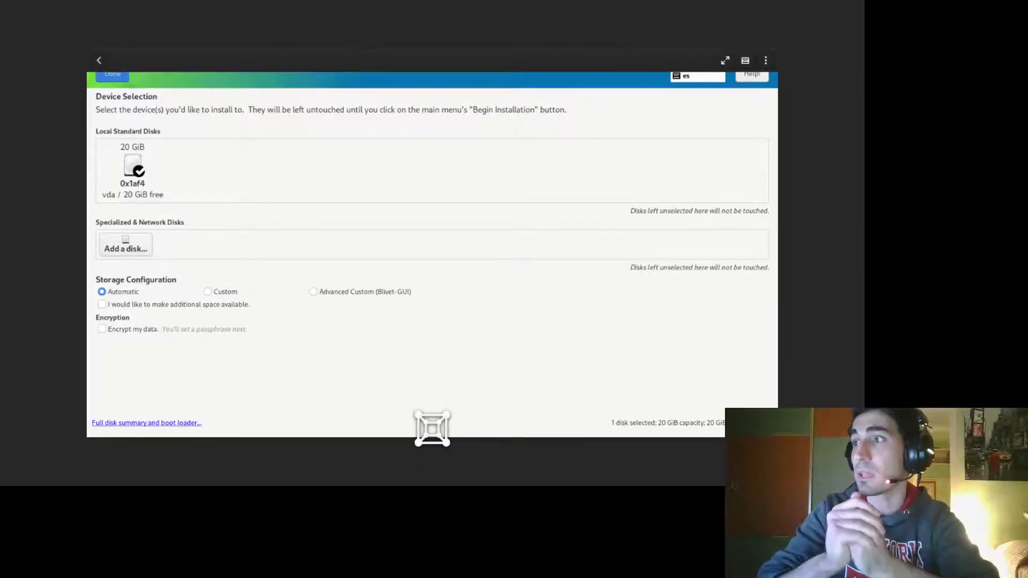
pyautogui.click(361, 156)
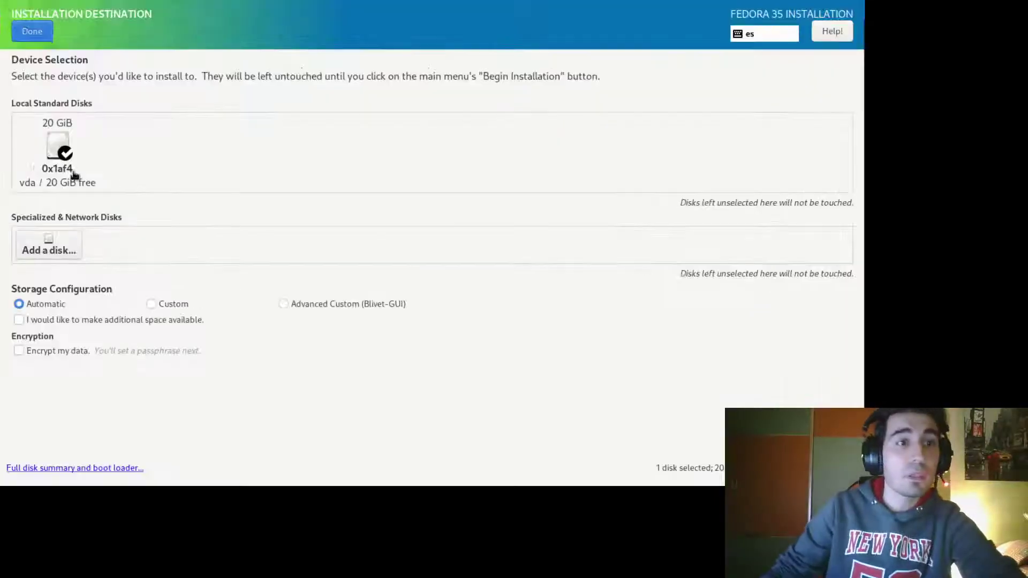
pyautogui.click(59, 163)
pyautogui.click(61, 163)
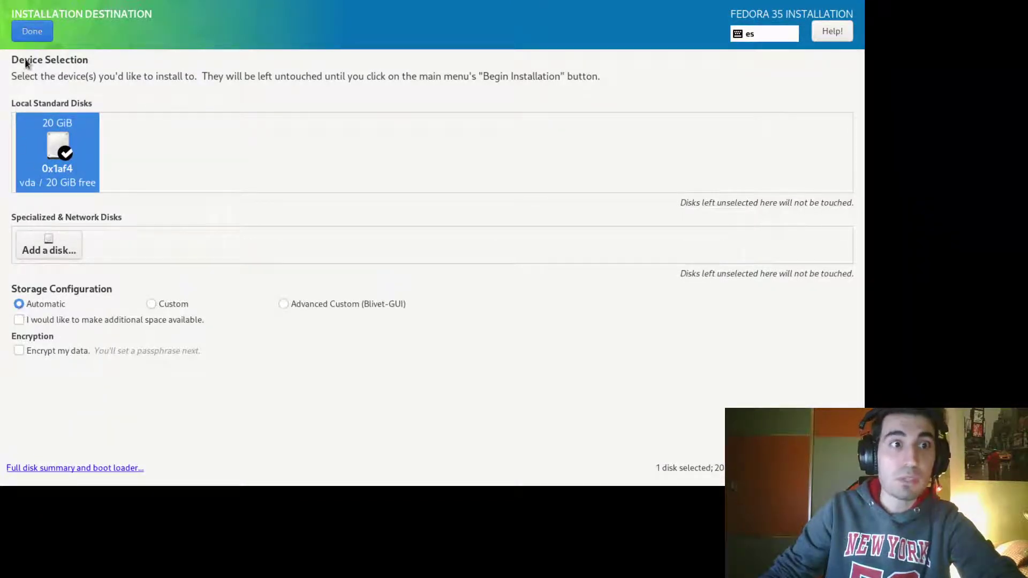
pyautogui.click(35, 33)
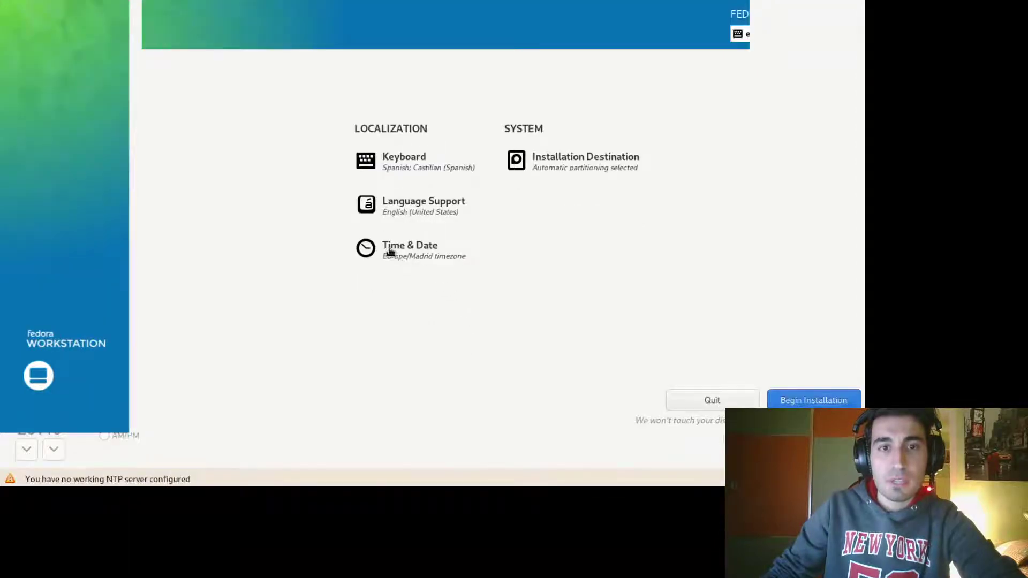
# Step: Set the timezone to region Atlantic Ocean, city Canary, and begin the installation
pyautogui.click(367, 243)
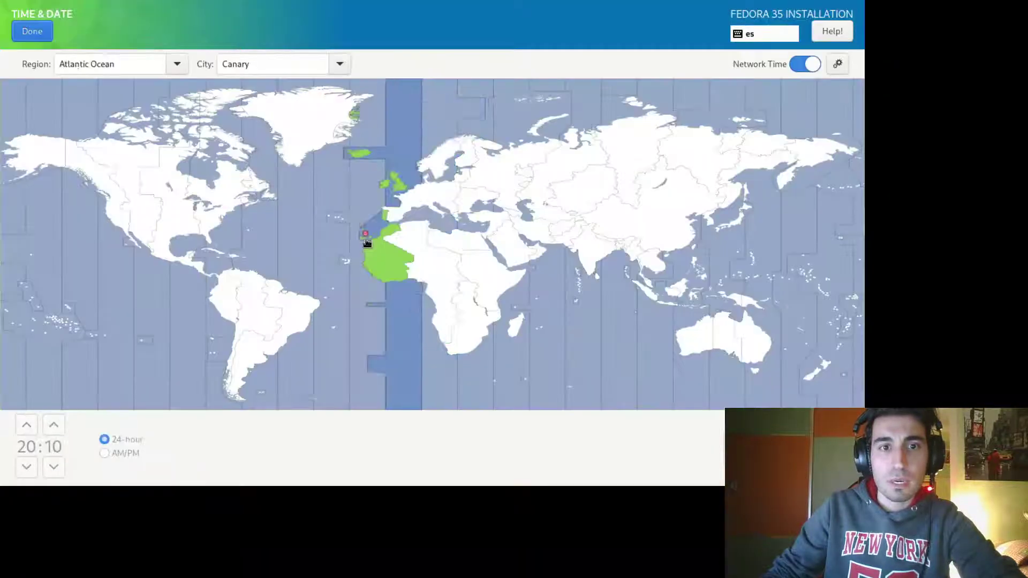
pyautogui.click(44, 31)
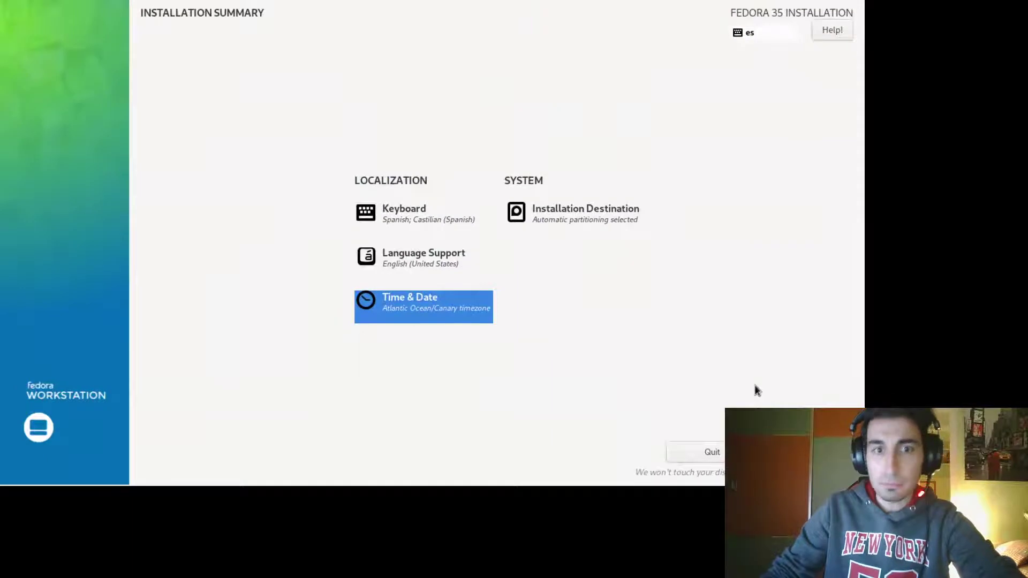
pyautogui.click(792, 454)
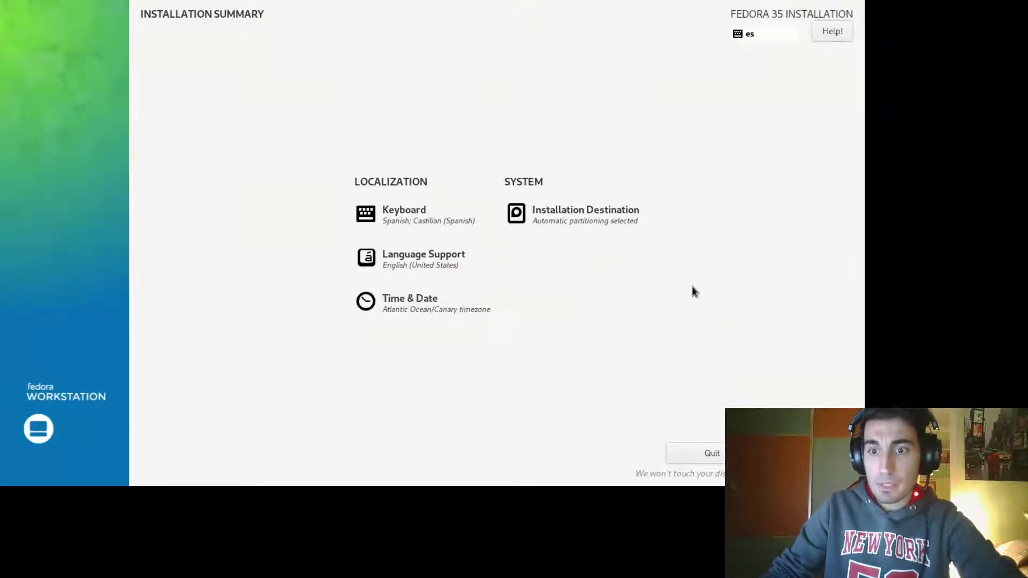